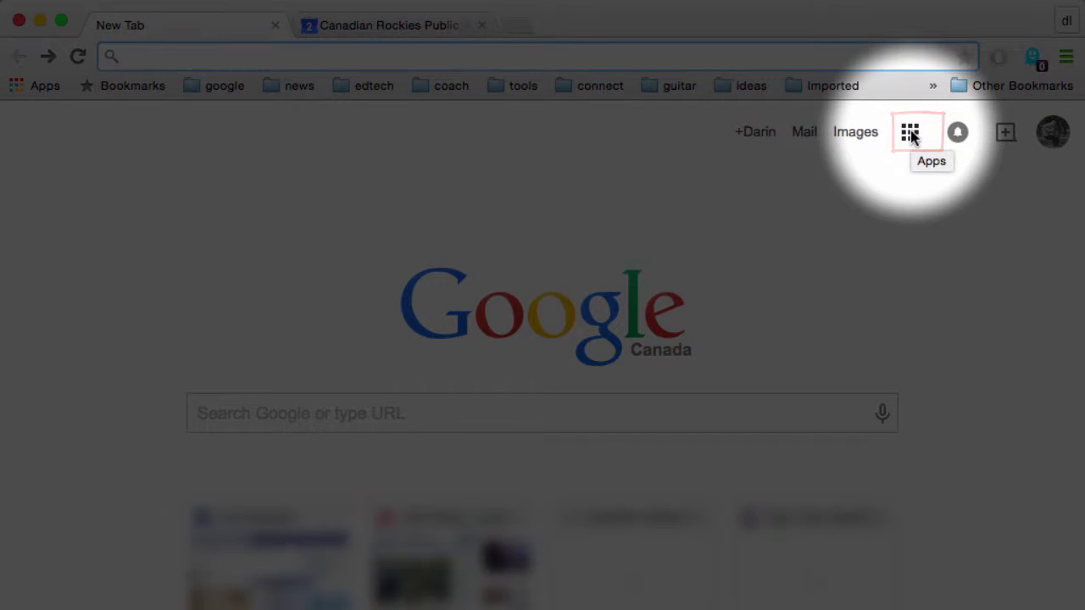
# - Open Google Calendar from the Google apps
pyautogui.click(910, 134)
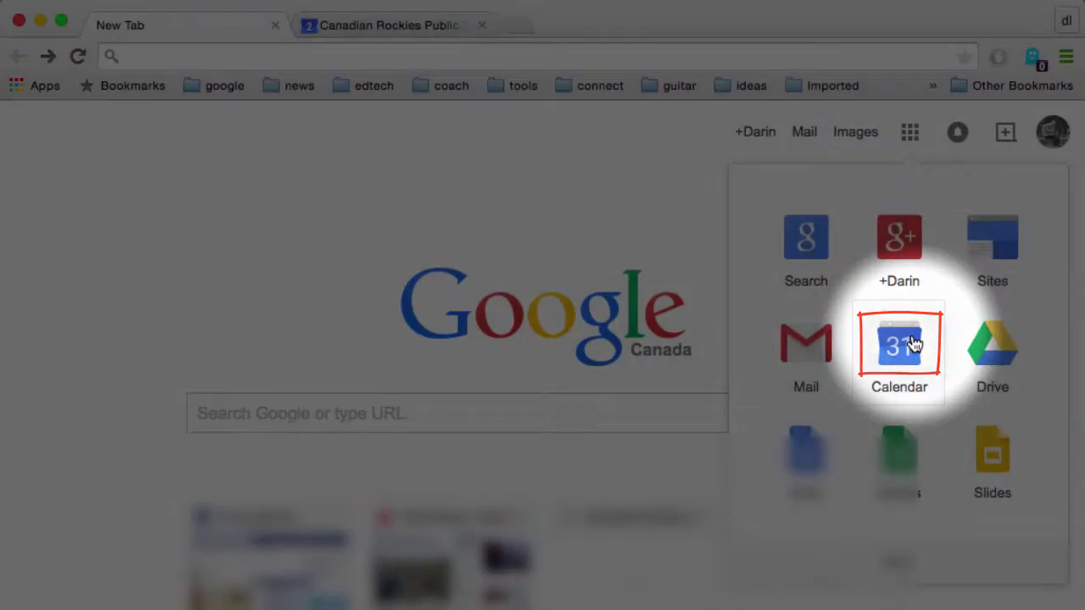
pyautogui.click(913, 344)
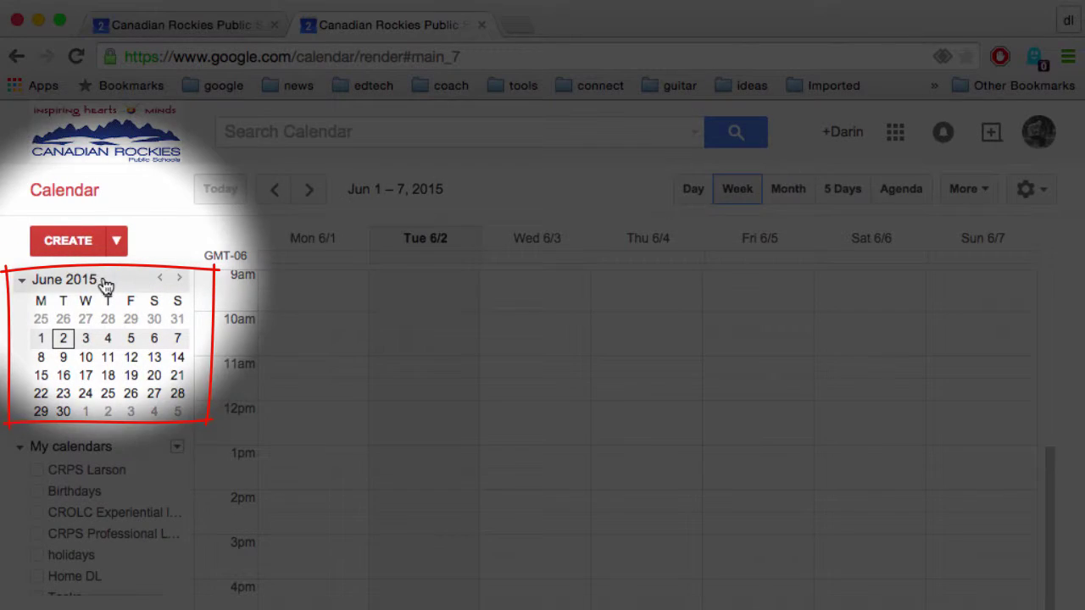
# - Page the mini calendar forward from June to August 2015 and back to June
pyautogui.click(179, 279)
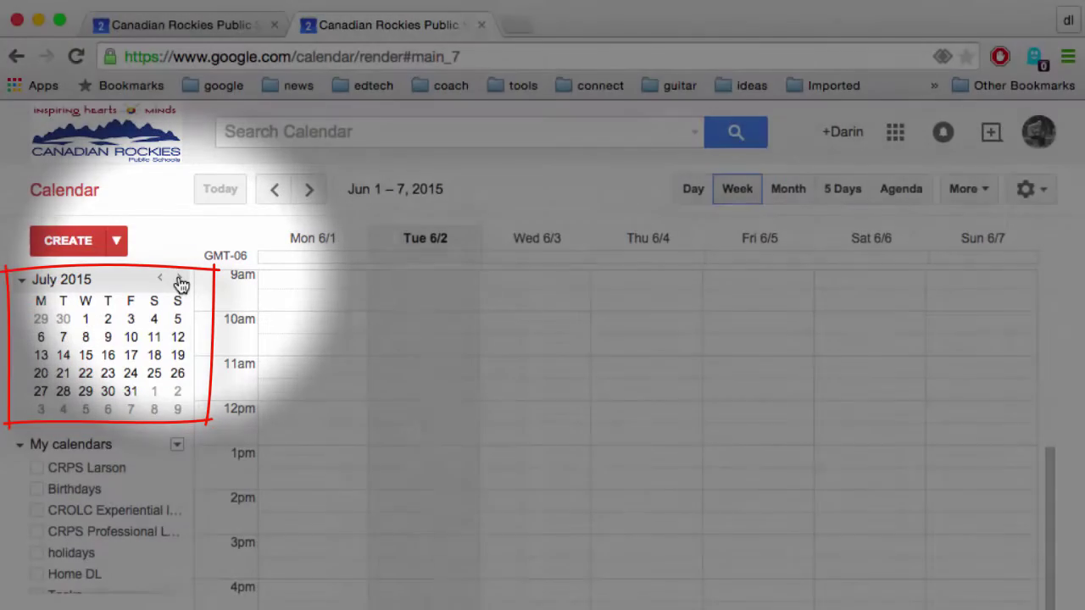
pyautogui.click(179, 280)
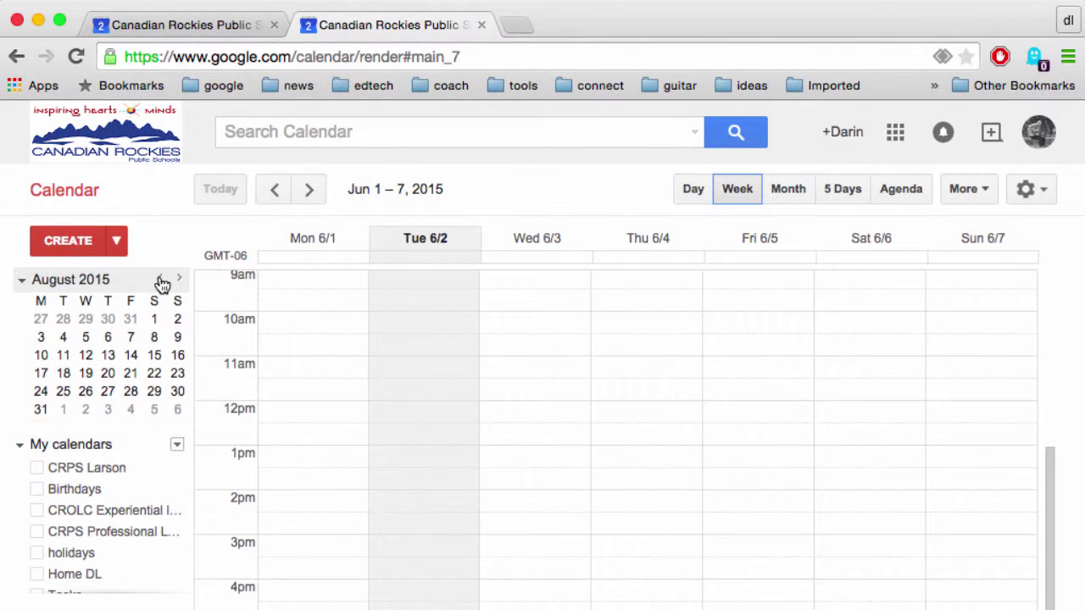
pyautogui.click(160, 279)
pyautogui.click(160, 279)
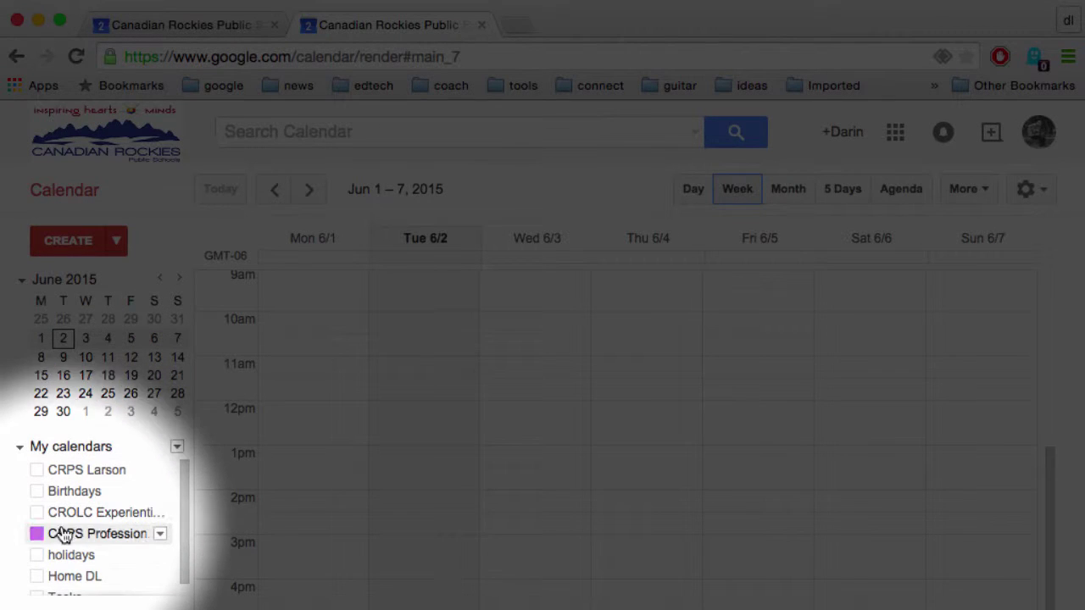
# - Collapse the My calendars list, expand Other calendars and display the LGMS School Wide Calendar
pyautogui.click(23, 449)
pyautogui.click(22, 474)
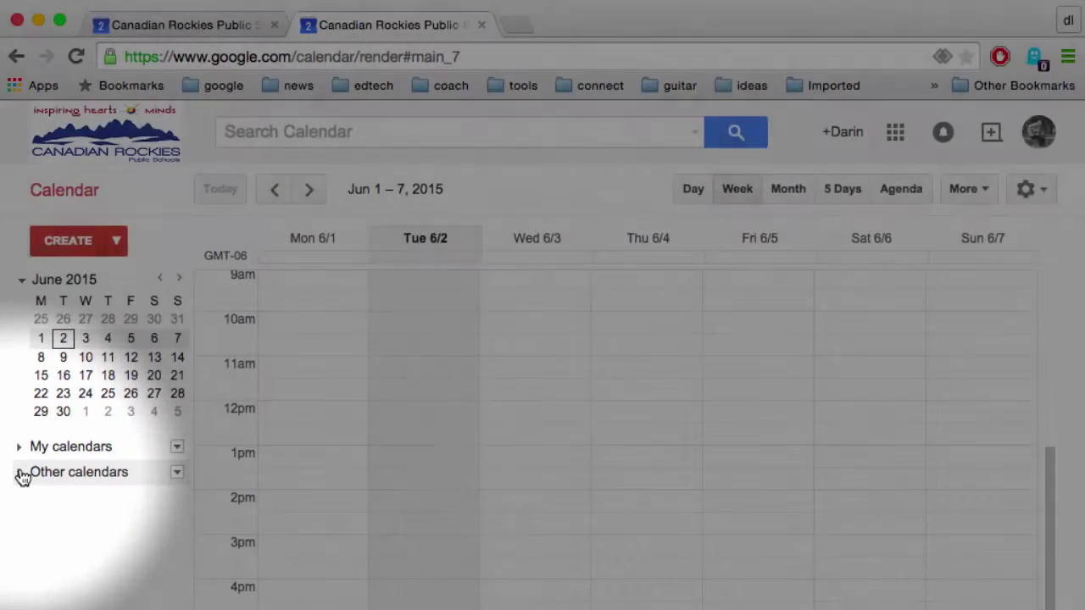
pyautogui.click(21, 474)
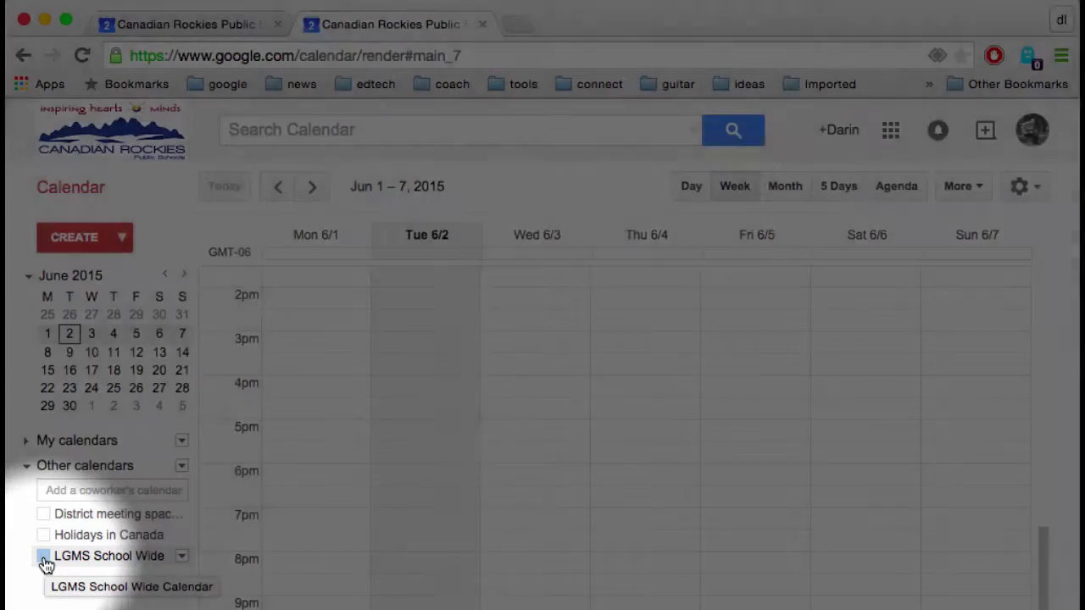
pyautogui.click(44, 559)
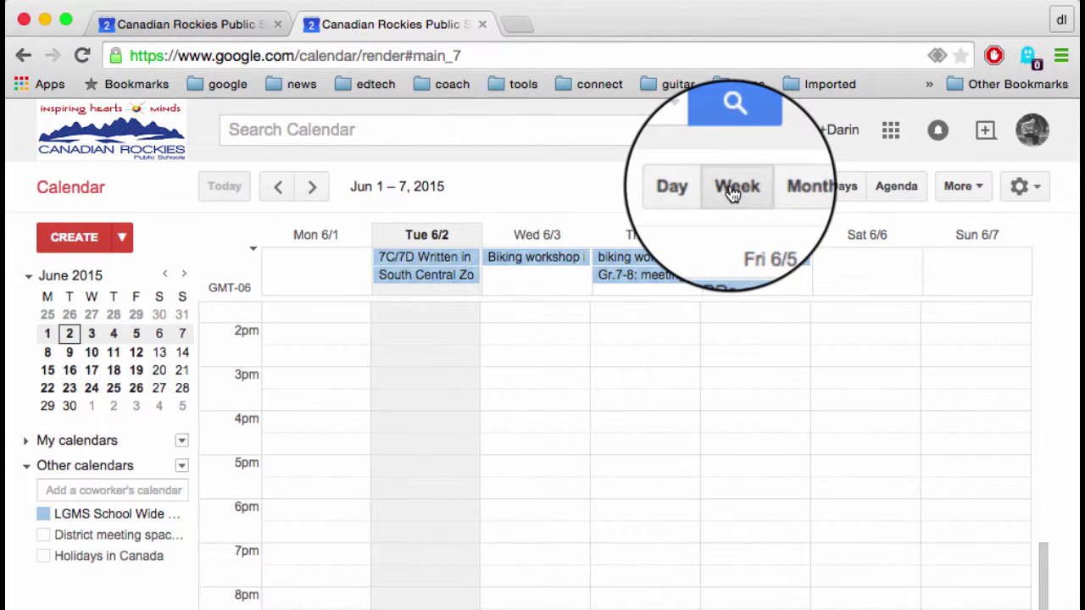
# - Show the calendar by day and by week, and leave it in Month view
pyautogui.click(686, 193)
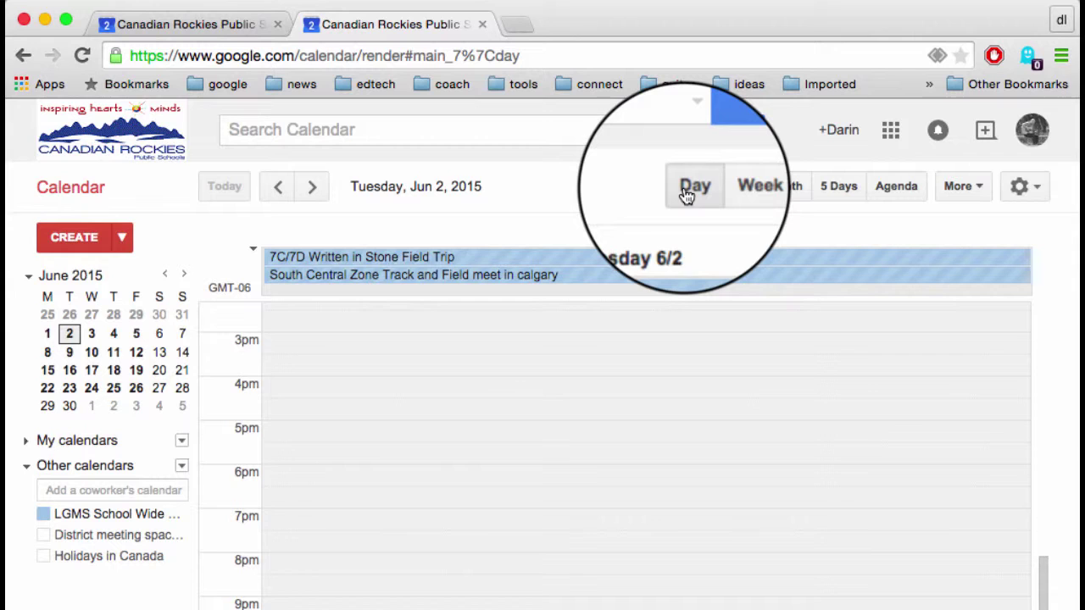
pyautogui.click(737, 190)
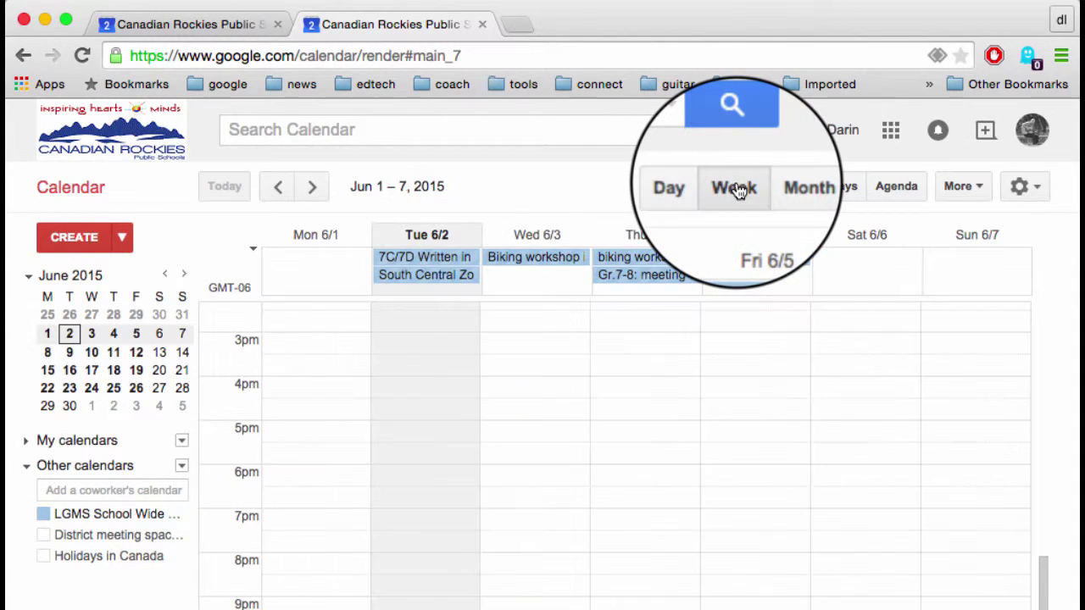
pyautogui.click(781, 188)
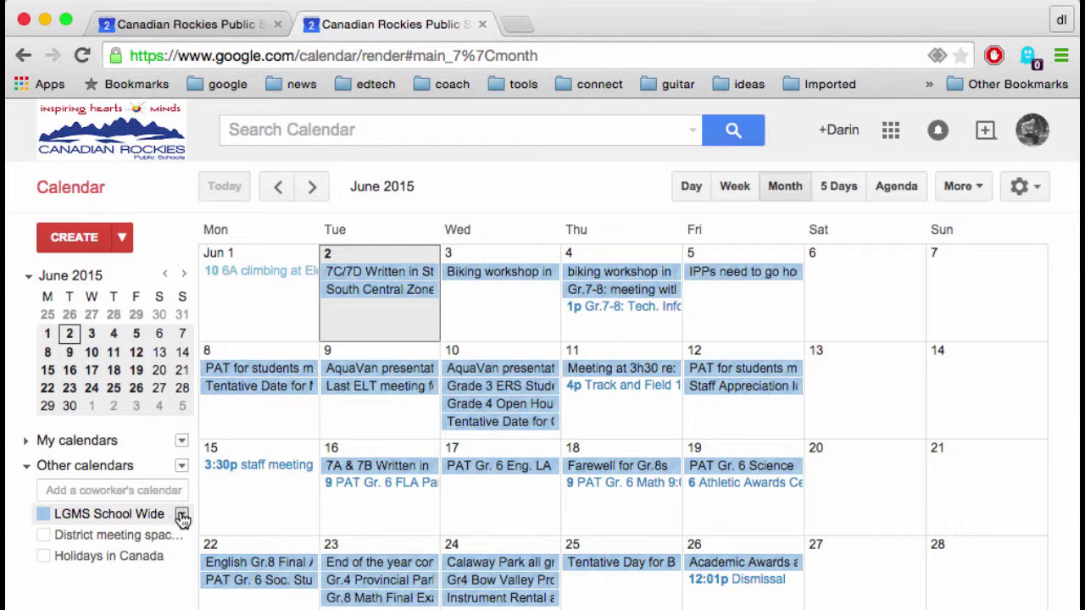
# - Examine the display and colour options of the LGMS School Wide Calendar and the District meeting space and Holidays in Canada entries
pyautogui.click(182, 515)
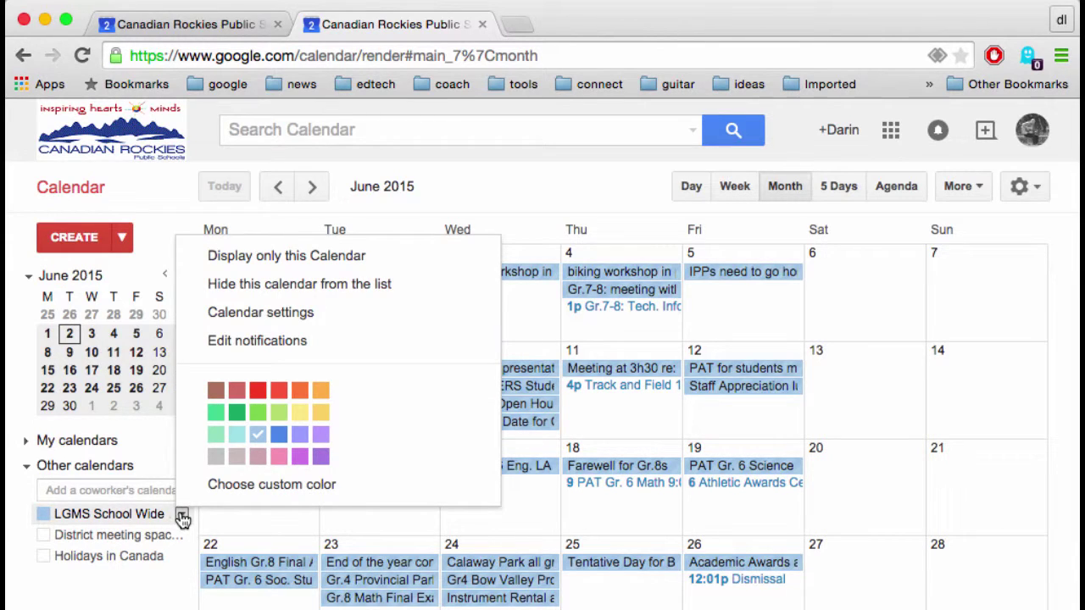
pyautogui.click(182, 515)
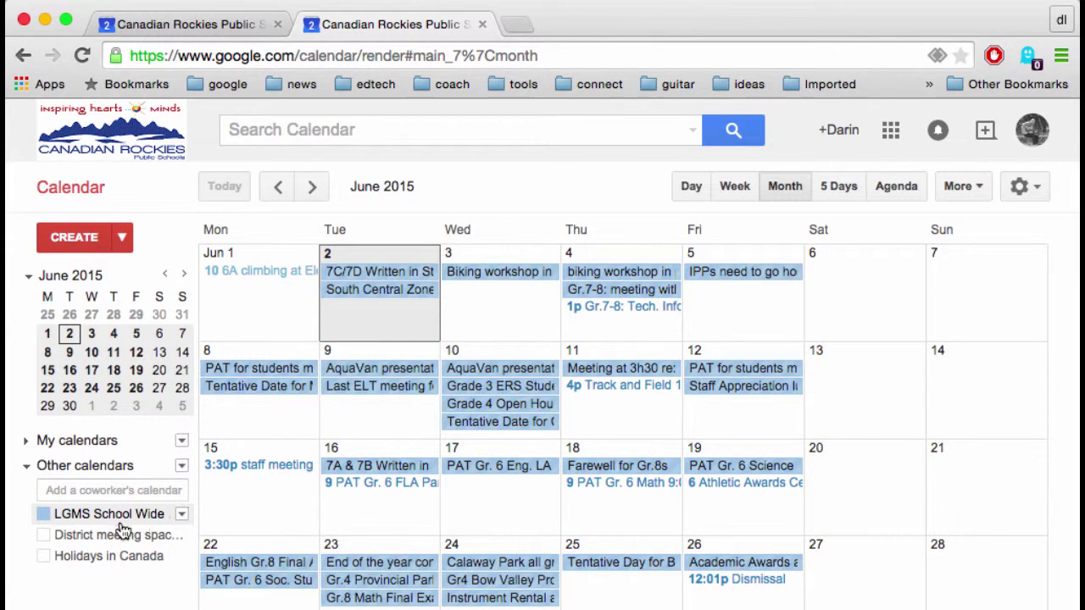
pyautogui.click(44, 536)
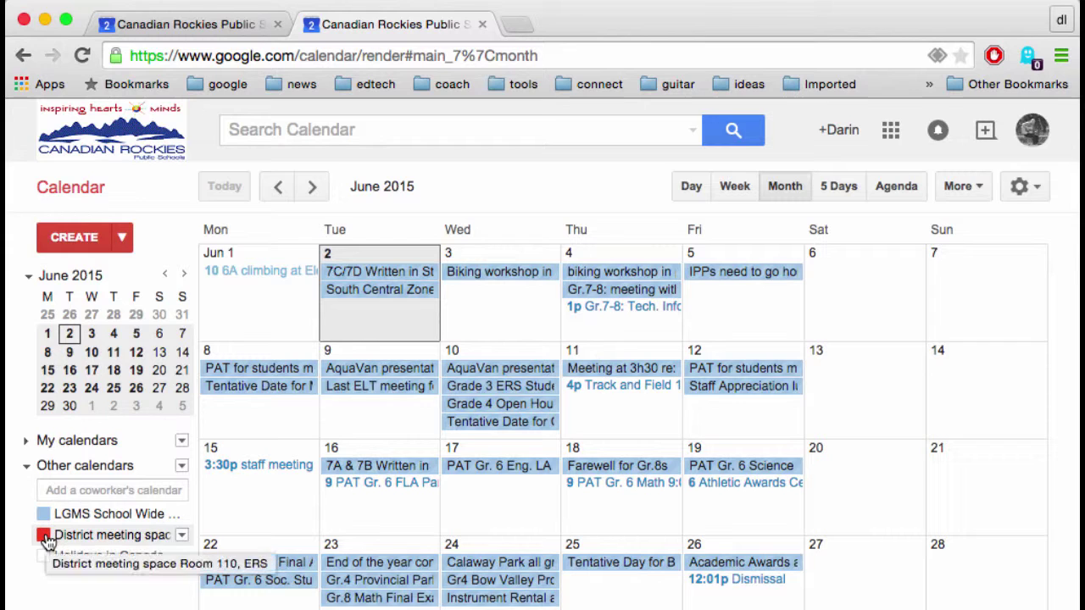
pyautogui.click(44, 556)
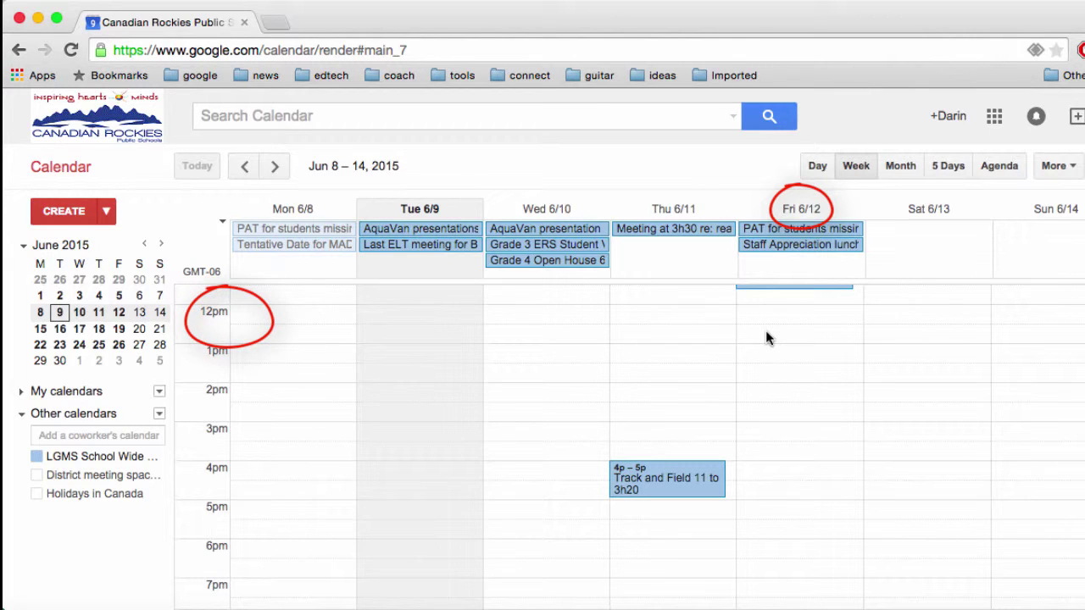
# - Create a "Lunch & Learn" event on Friday, June 12, 12:30pm to 1:30pm in the LGMS School Wide Calendar
pyautogui.click(765, 330)
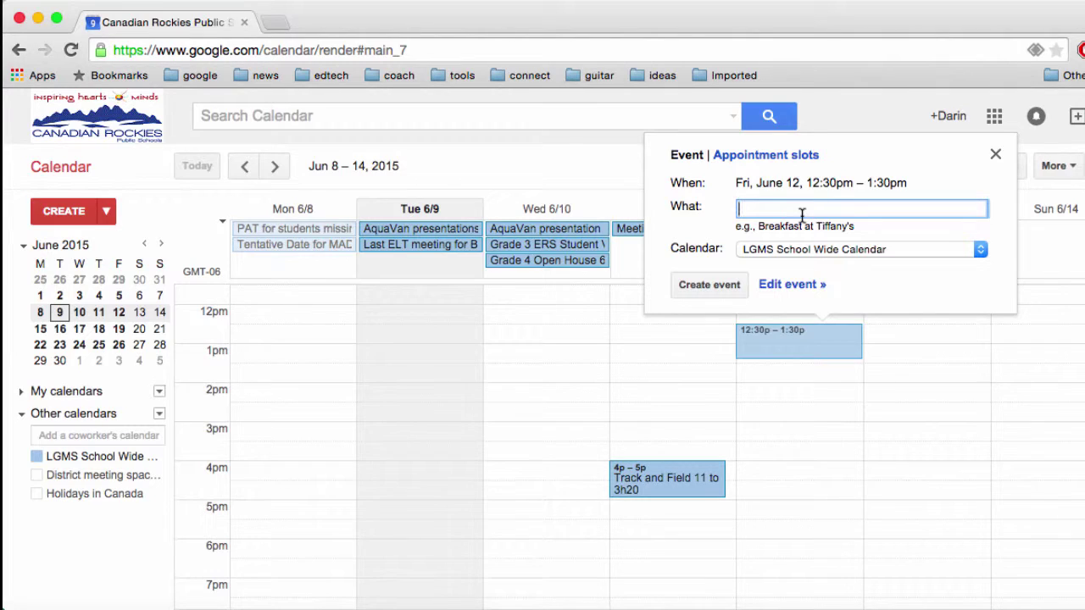
pyautogui.write('Lunch & Learn')
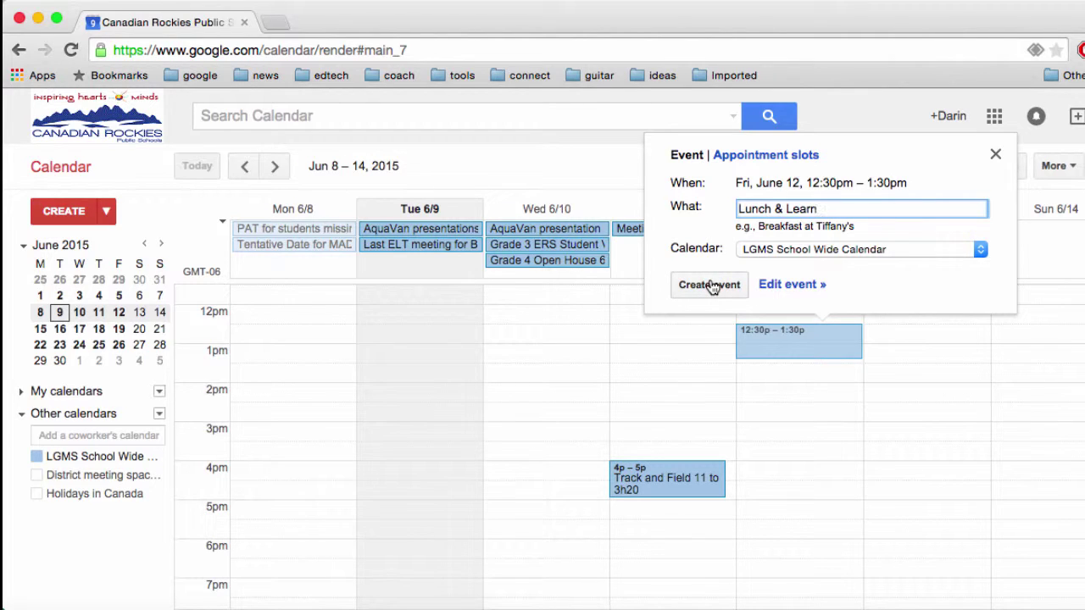
pyautogui.click(879, 250)
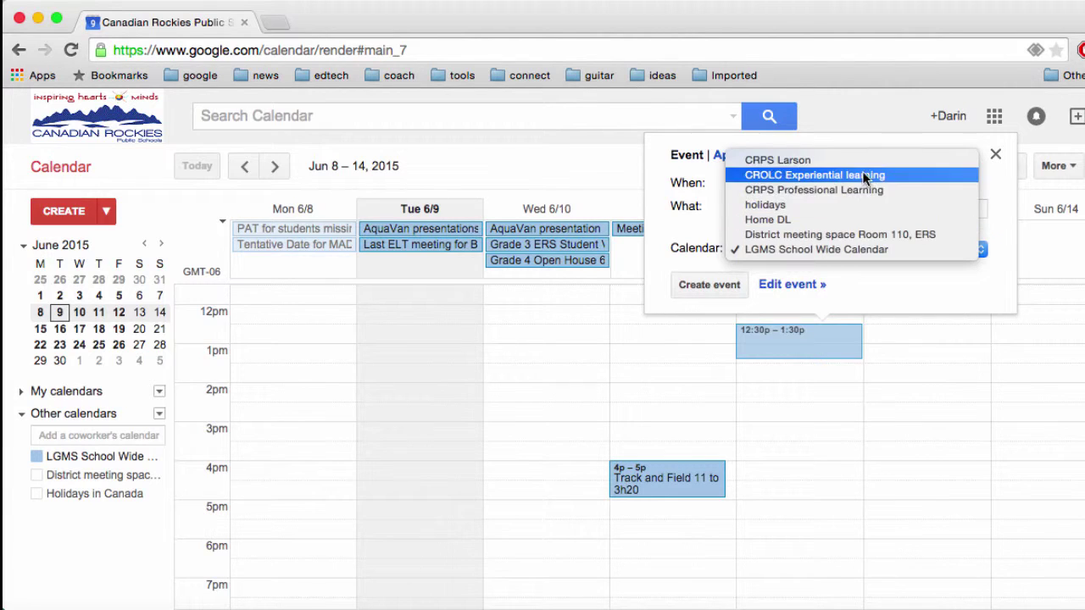
pyautogui.click(848, 256)
pyautogui.click(717, 284)
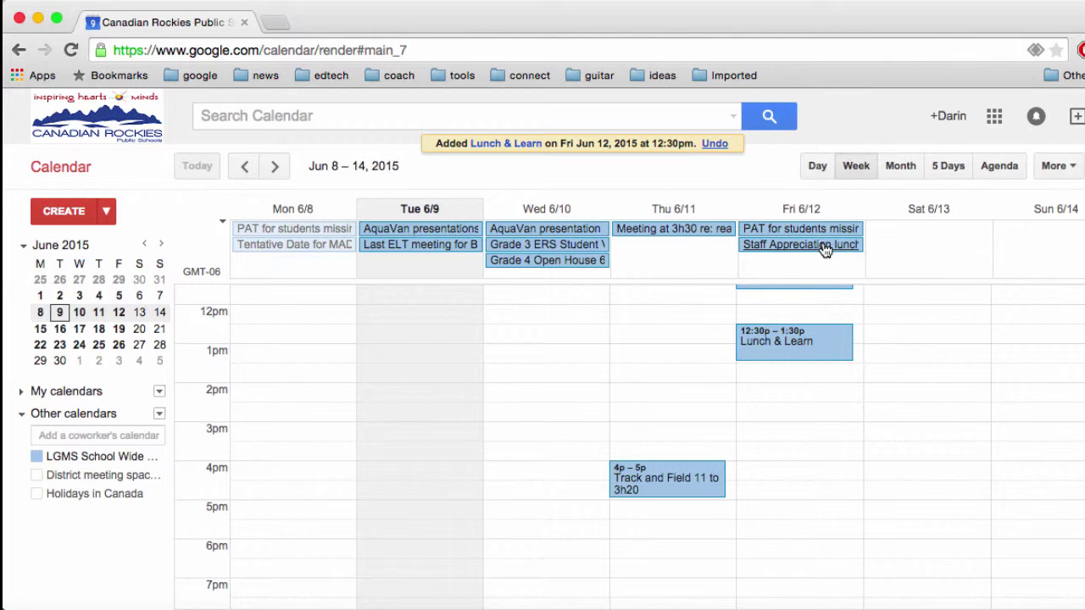
# - Edit the Lunch & Learn event so it ends at 1:05pm, and save the change
pyautogui.click(820, 338)
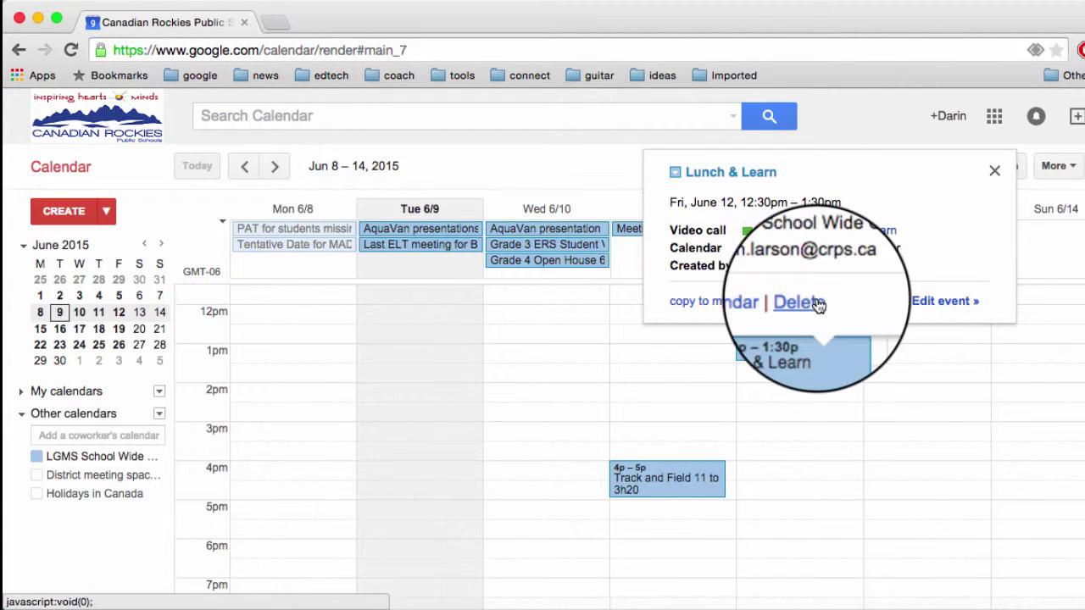
pyautogui.click(932, 303)
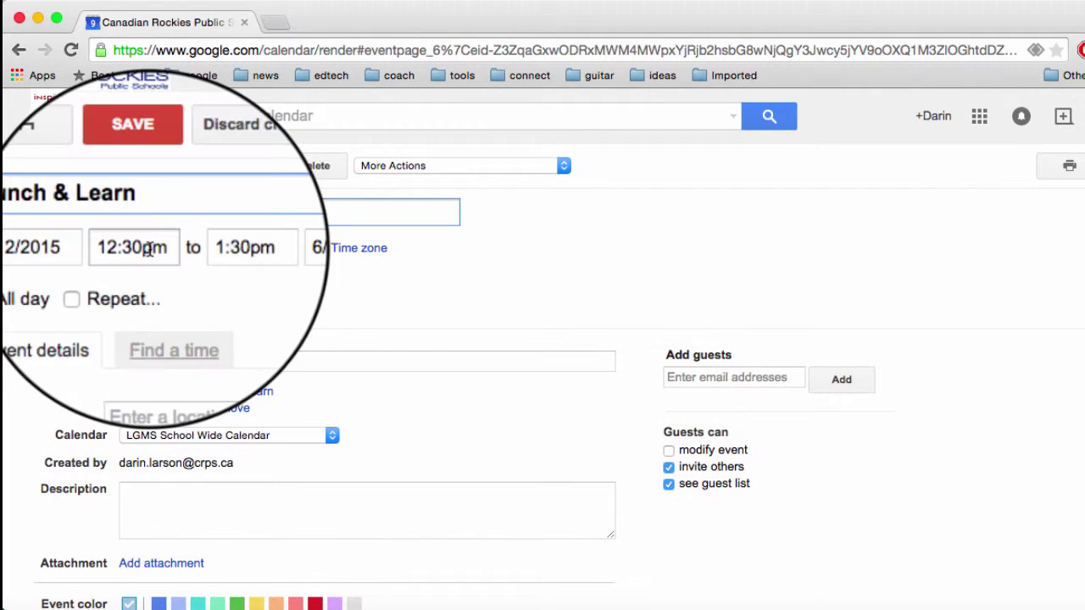
pyautogui.click(229, 250)
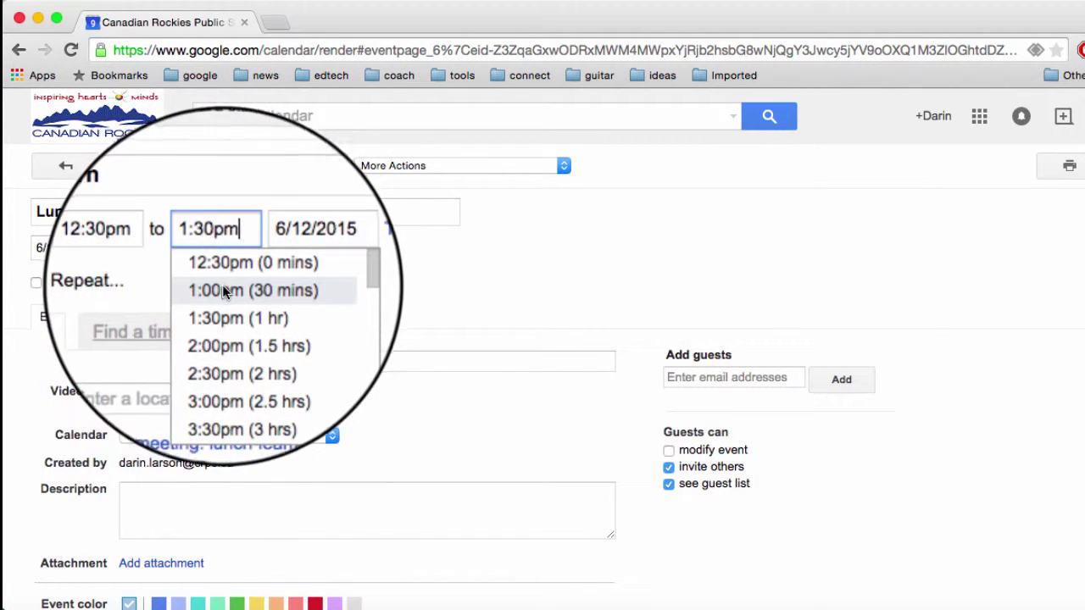
pyautogui.click(223, 291)
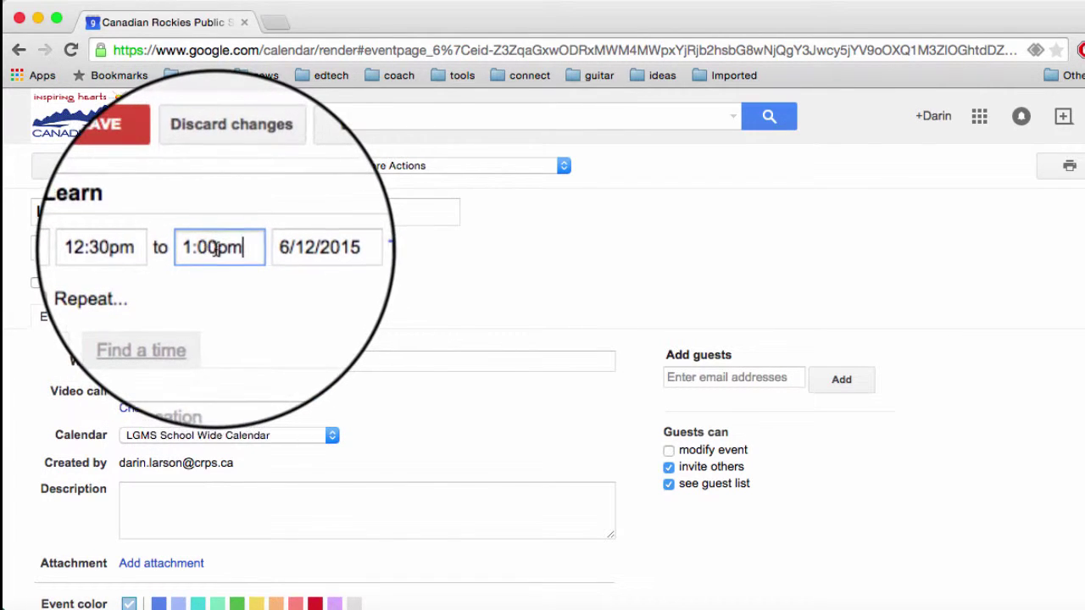
pyautogui.moveTo(215, 248); pyautogui.dragTo(207, 247)
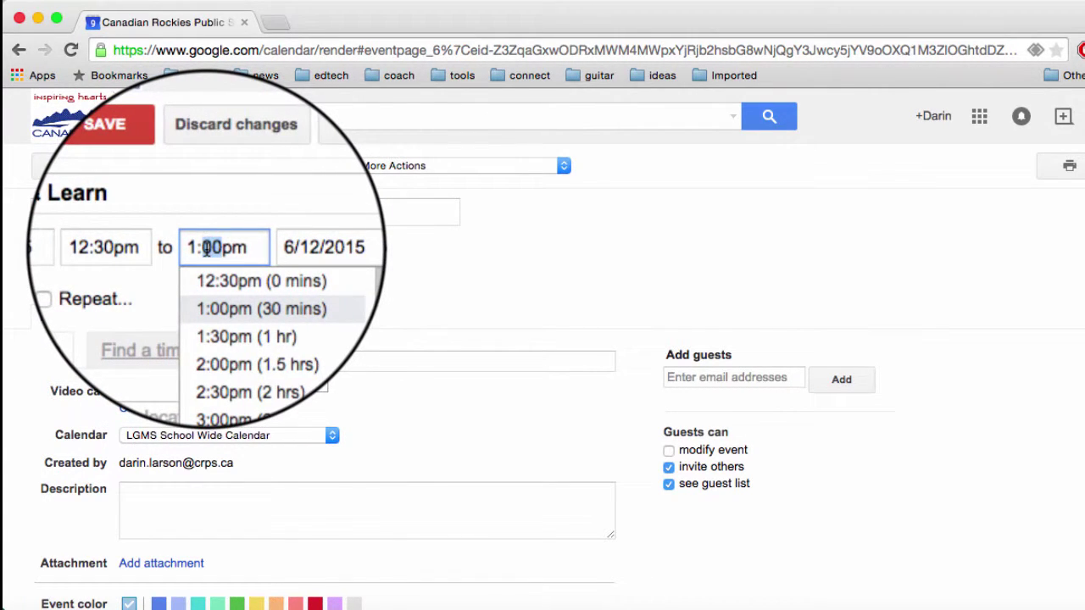
pyautogui.write('05')
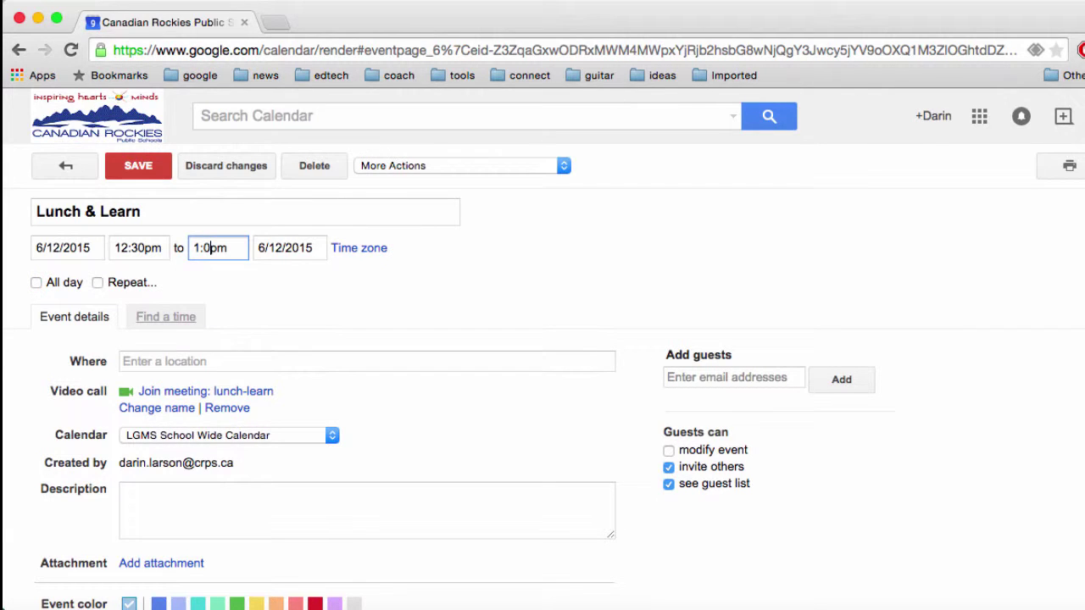
pyautogui.click(272, 298)
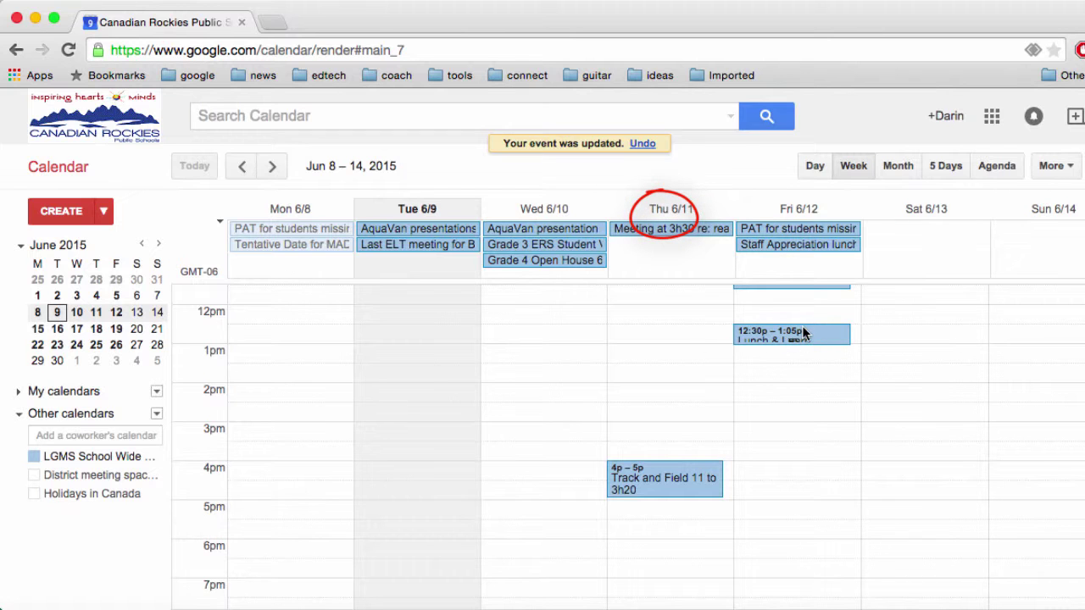
# - Move the Lunch & Learn event to Thursday, June 11, and try shifting it slightly earlier in the day
pyautogui.moveTo(807, 327); pyautogui.dragTo(708, 337)
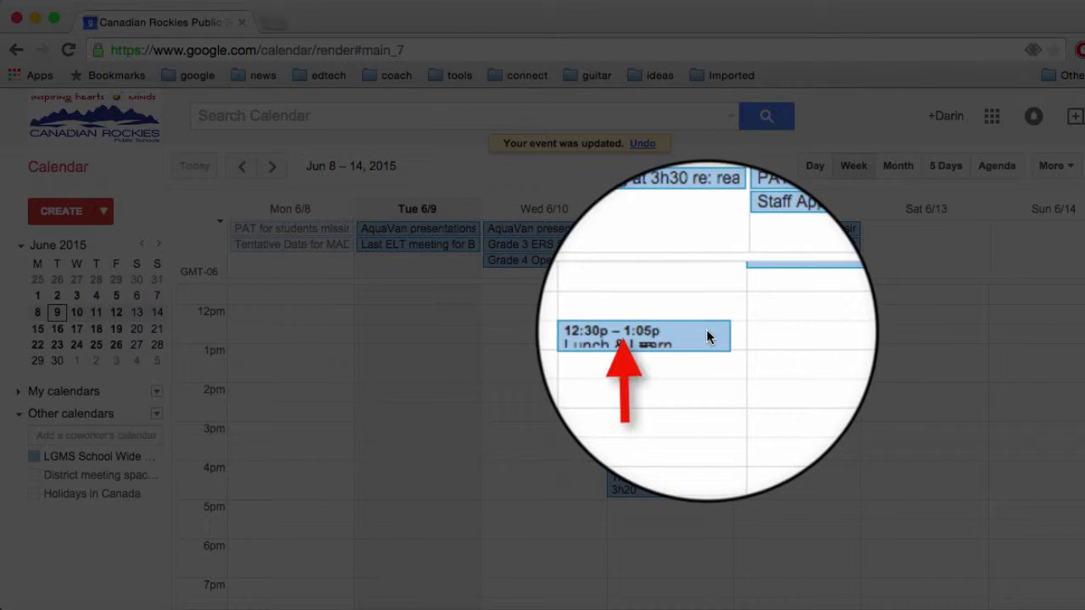
pyautogui.moveTo(706, 329); pyautogui.dragTo(706, 319)
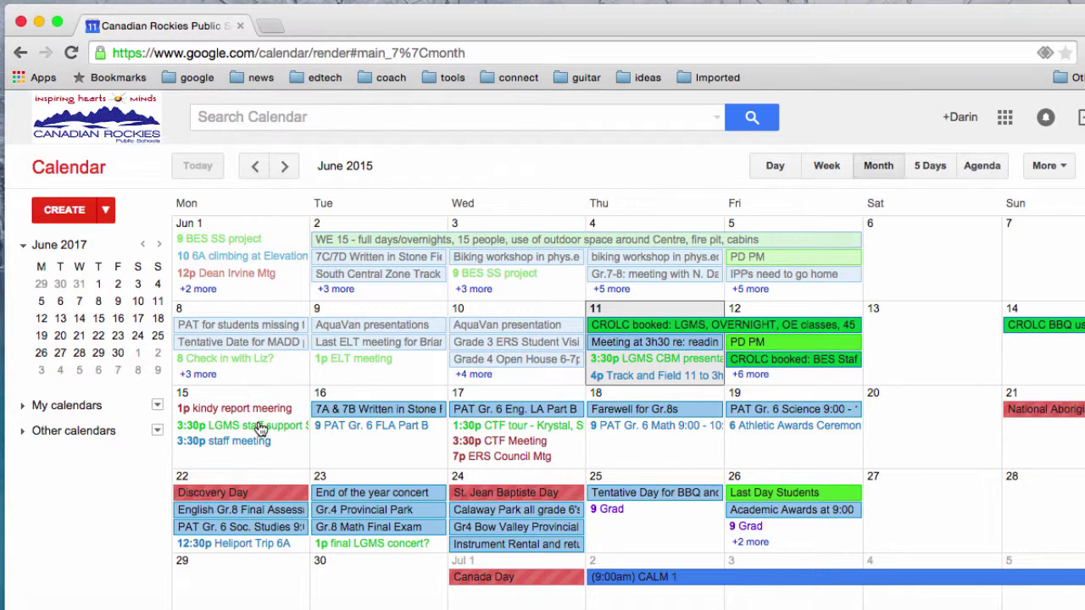
# - Page the month view back to April 2015 and jump ahead to September 2015 with the mini calendar
pyautogui.click(254, 169)
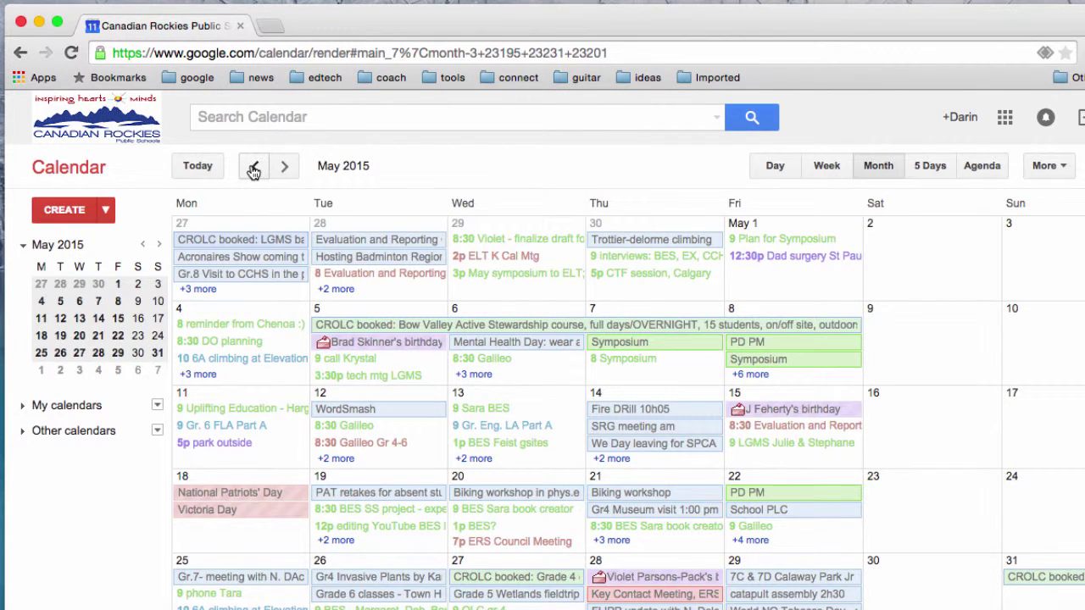
pyautogui.click(253, 169)
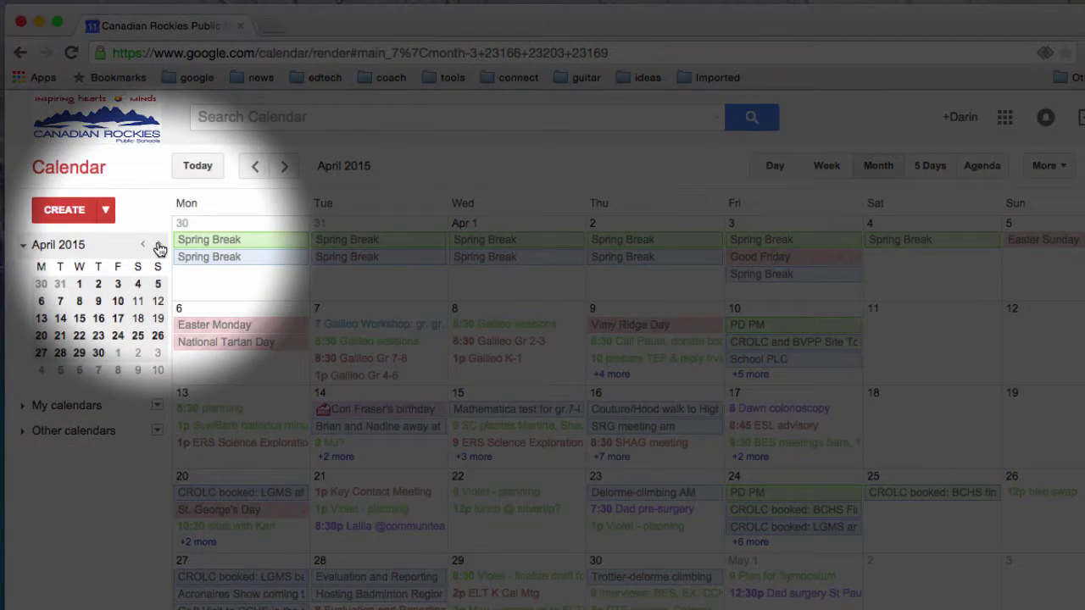
pyautogui.click(159, 245)
pyautogui.click(158, 245)
pyautogui.click(159, 246)
pyautogui.click(159, 246)
pyautogui.click(158, 246)
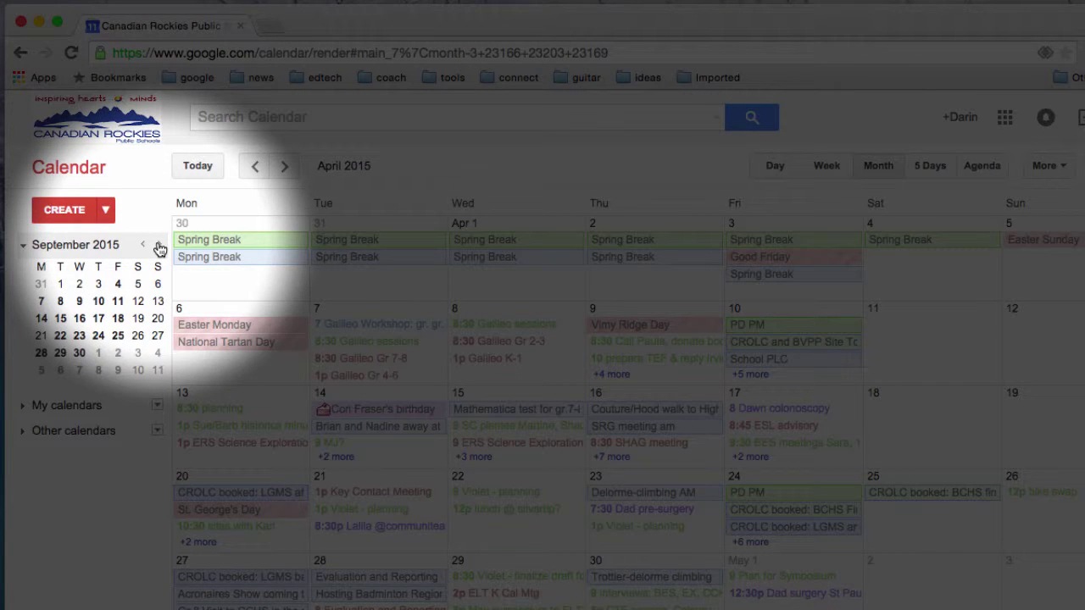
pyautogui.click(96, 302)
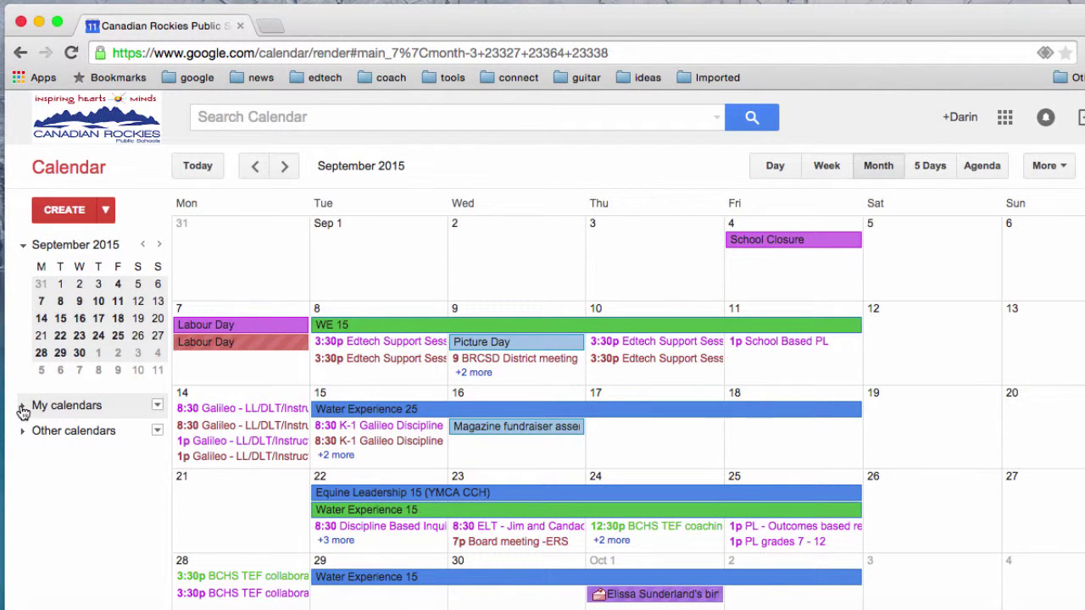
# - Expand My calendars and display only the CRPS Professional Learning calendar
pyautogui.click(22, 410)
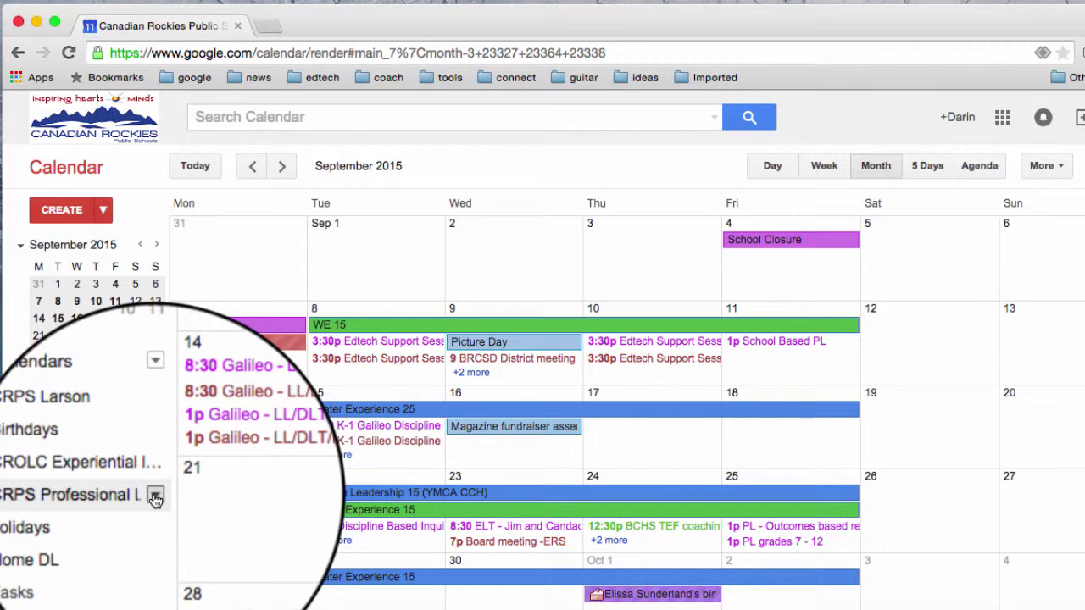
pyautogui.click(156, 499)
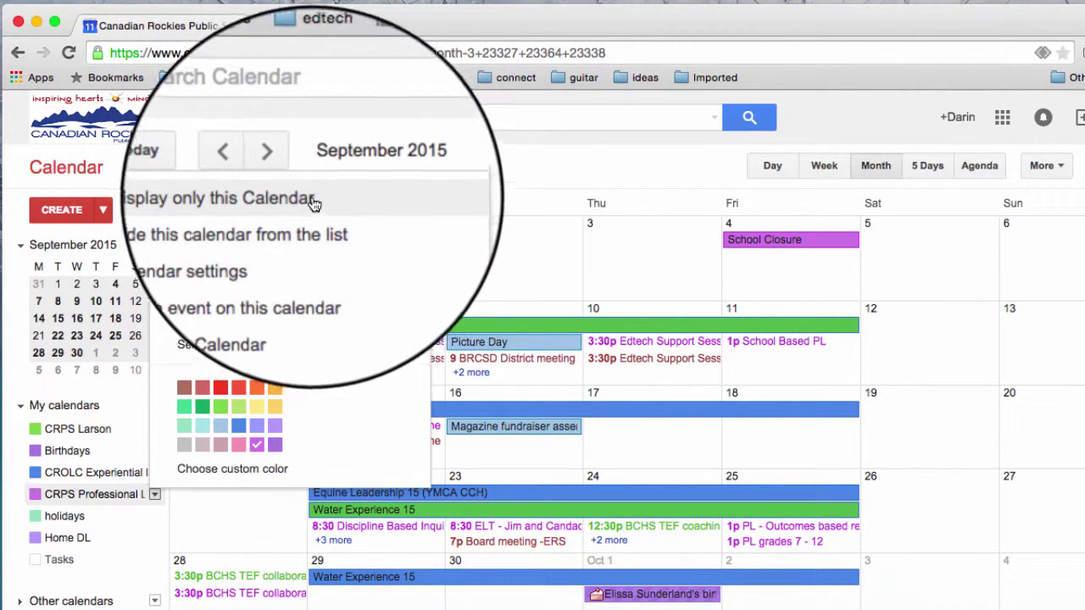
pyautogui.click(241, 204)
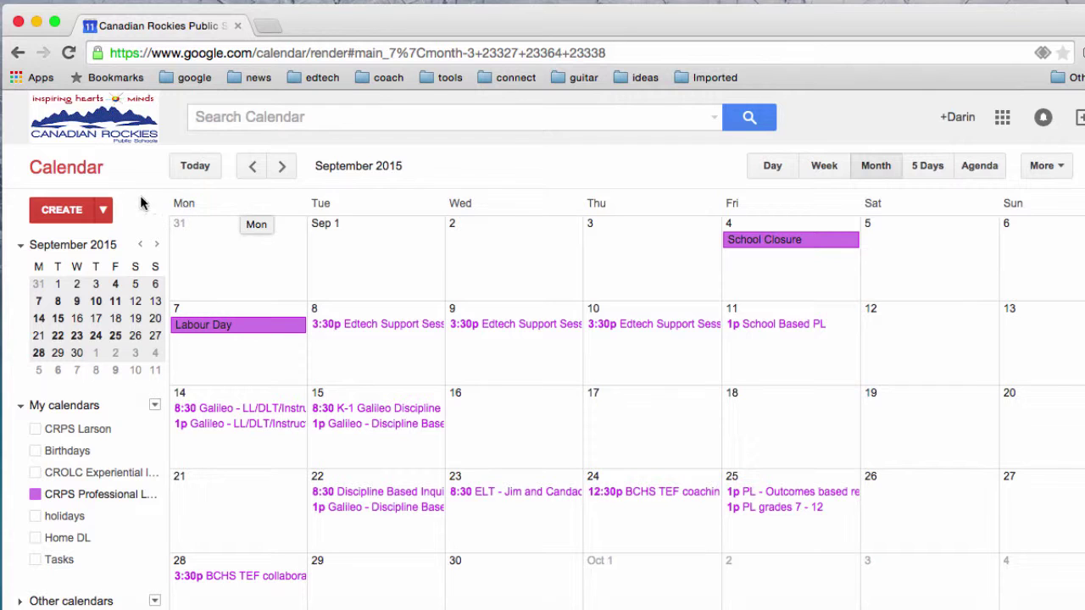
# - Examine the calendar choices for a new event, keep CRPS Professional Learning selected, and return without saving
pyautogui.click(72, 212)
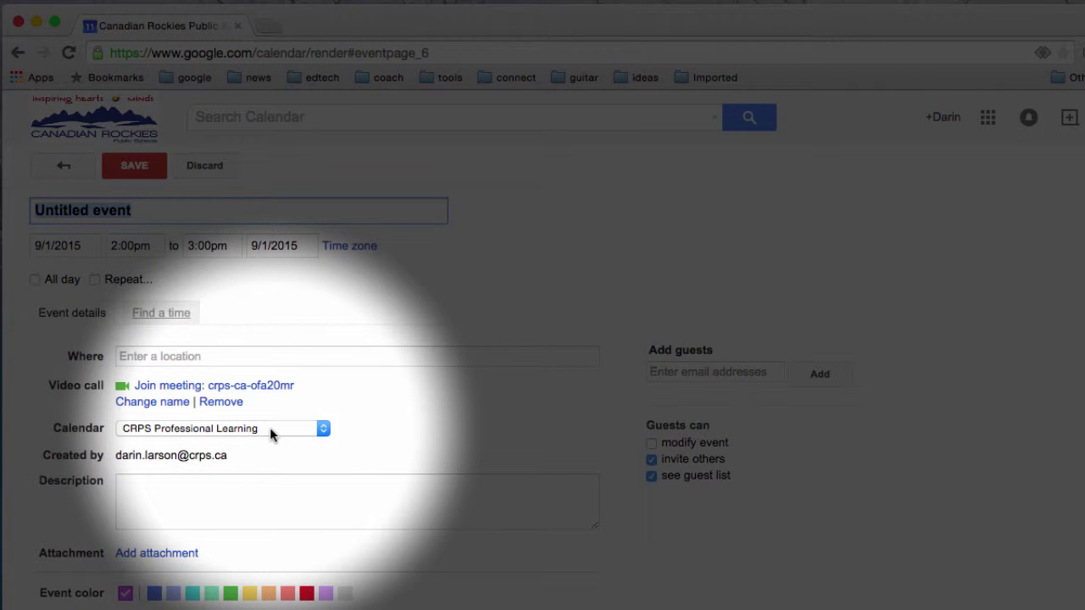
pyautogui.click(270, 428)
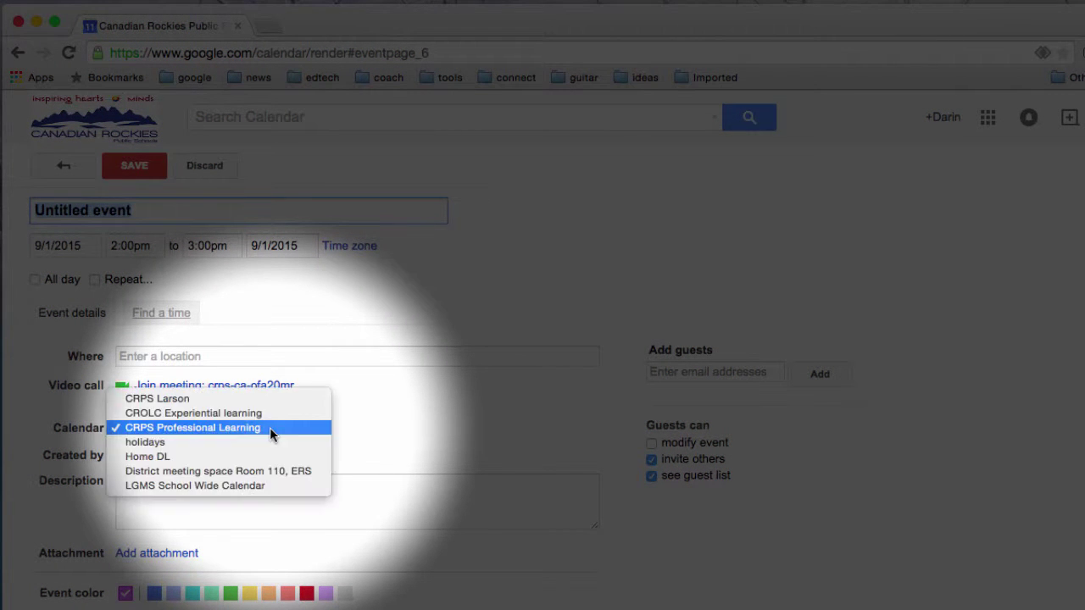
pyautogui.click(269, 427)
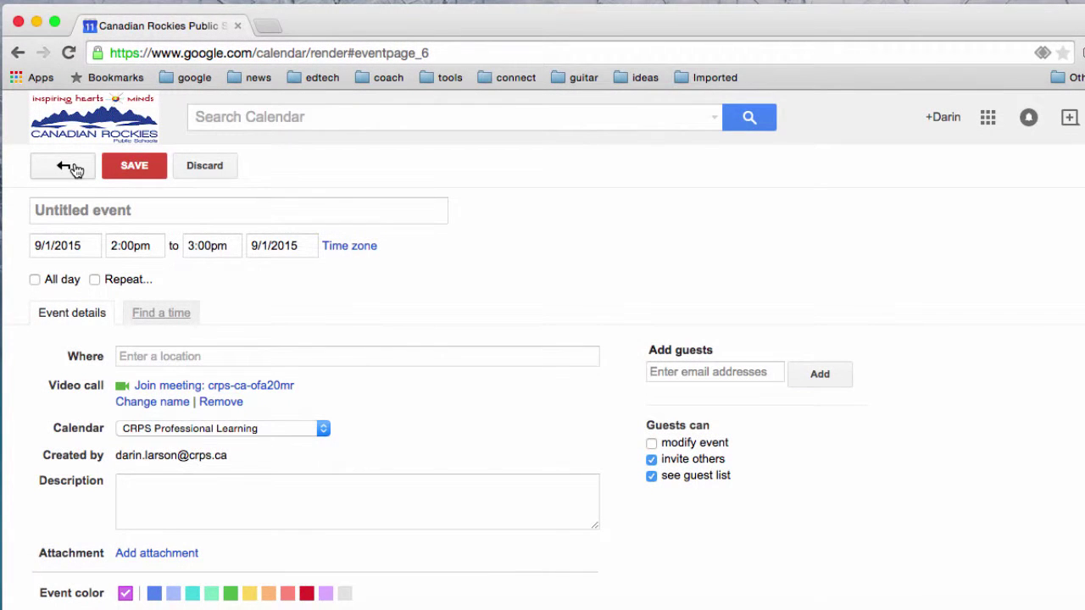
pyautogui.click(75, 170)
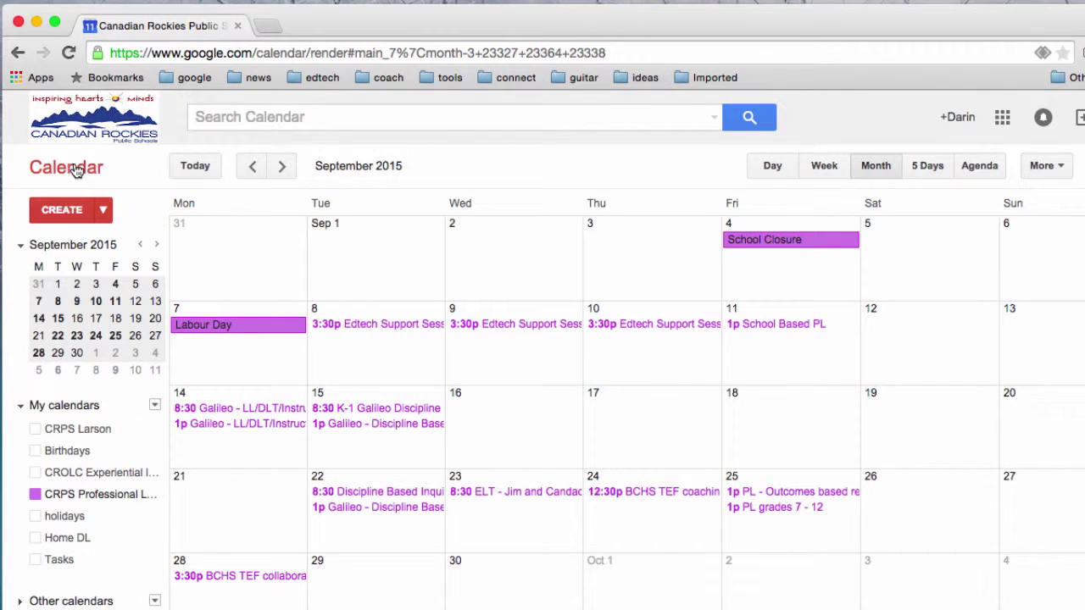